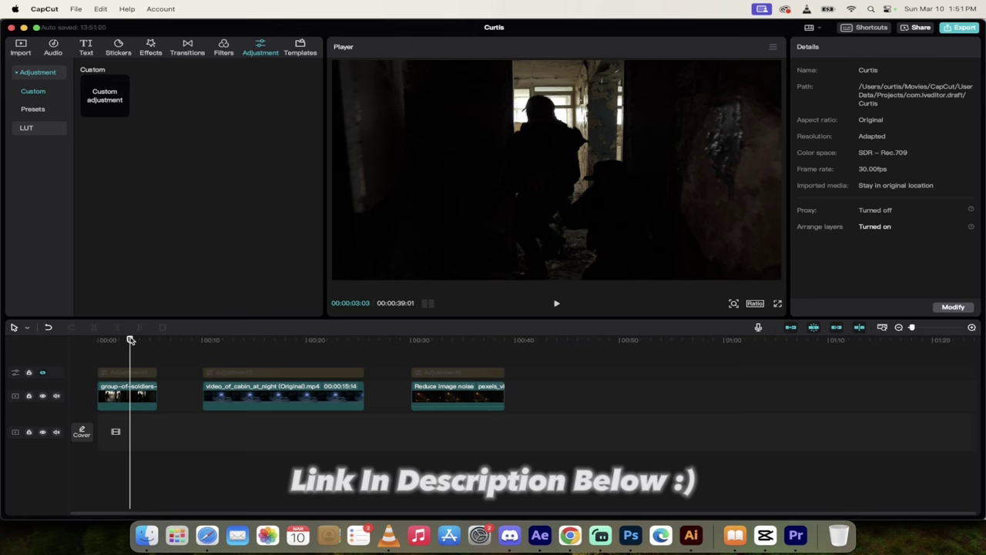
Compare the first clip with and without its adjustments at two playhead positions, leaving them on.
{"action": "mouse_move", "coordinate": [131, 340]}
{"action": "left_mouse_down"}
{"action": "mouse_move", "coordinate": [101, 340]}
{"action": "mouse_move", "coordinate": [132, 339]}
{"action": "left_mouse_up"}
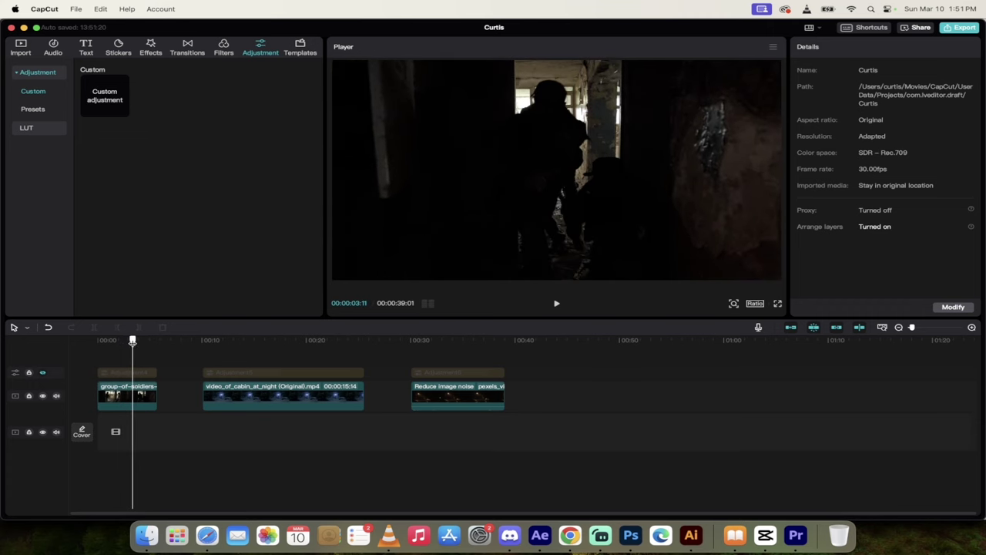
{"action": "left_click", "coordinate": [43, 373]}
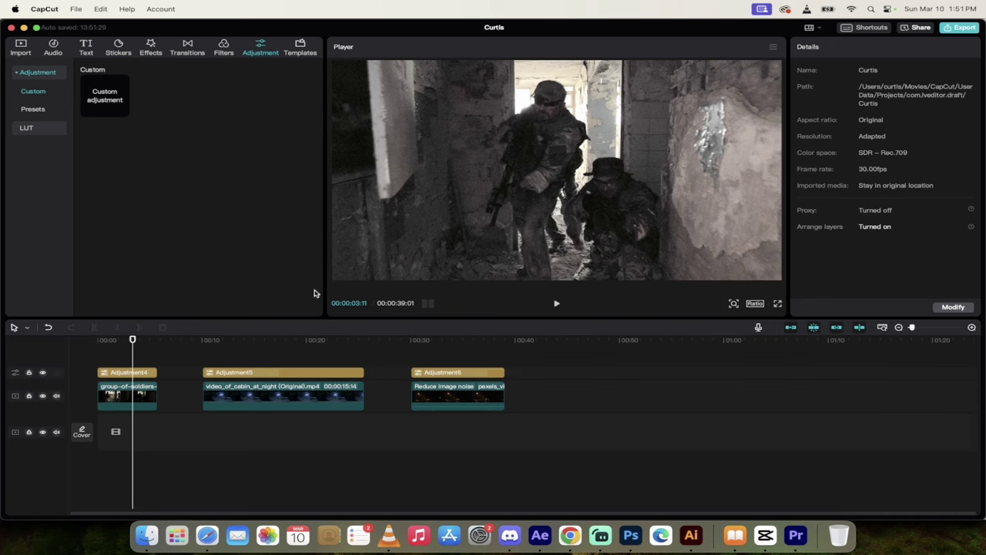
{"action": "left_click_drag", "start_coordinate": [131, 339], "coordinate": [250, 341]}
{"action": "left_click", "coordinate": [42, 372]}
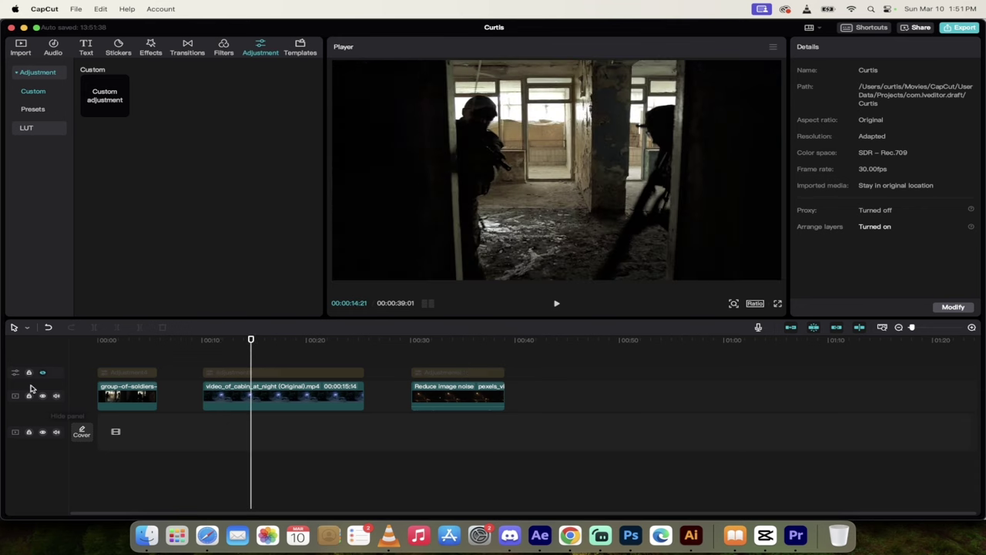
{"action": "left_click", "coordinate": [43, 373]}
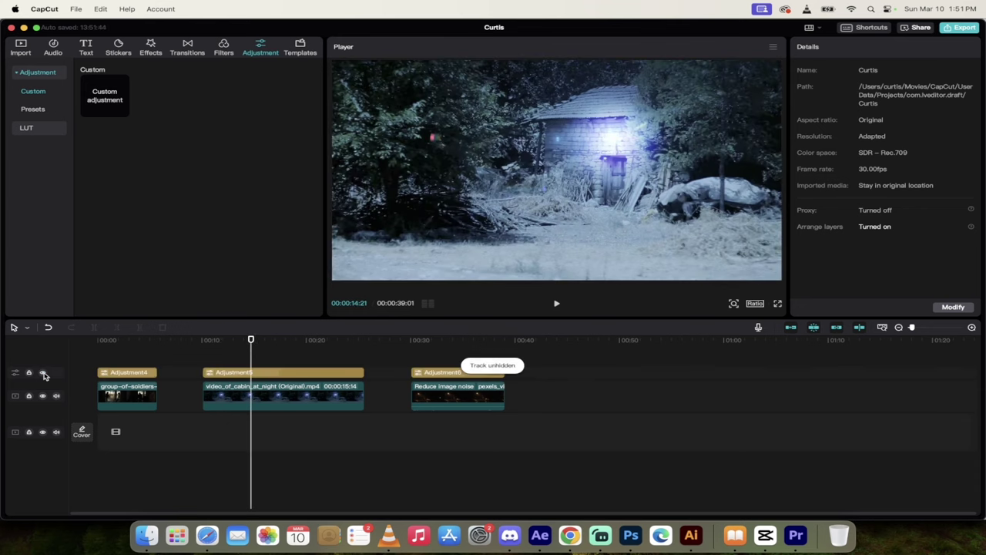
On the night-street clip, compare the dark original with the brightened result, ending with the adjustments visible.
{"action": "left_click", "coordinate": [441, 340]}
{"action": "left_click", "coordinate": [43, 373]}
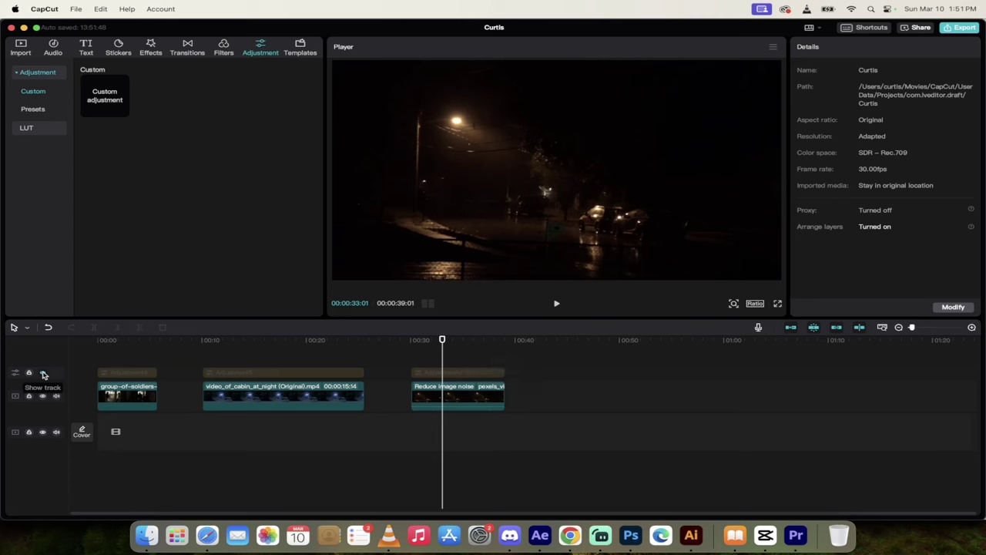
{"action": "left_click", "coordinate": [43, 372]}
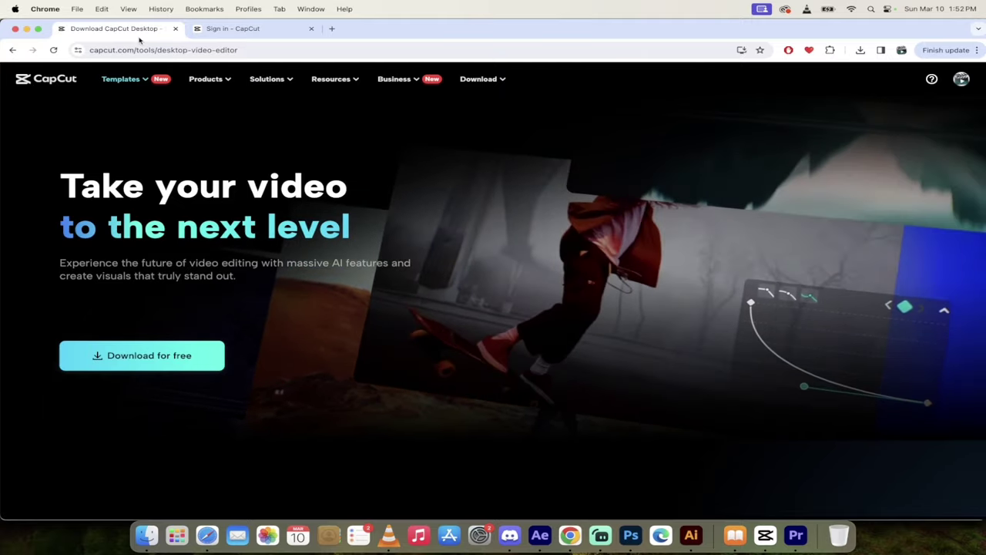
Return from the sign-in page to the Download CapCut Desktop page in Chrome.
{"action": "mouse_move", "coordinate": [174, 67]}
{"action": "mouse_move", "coordinate": [157, 88]}
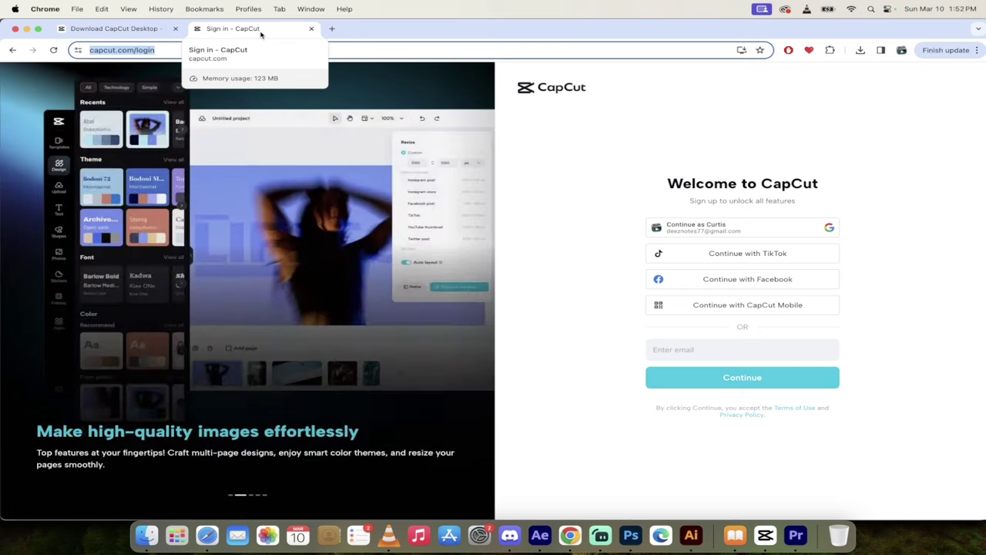
{"action": "left_click", "coordinate": [93, 30]}
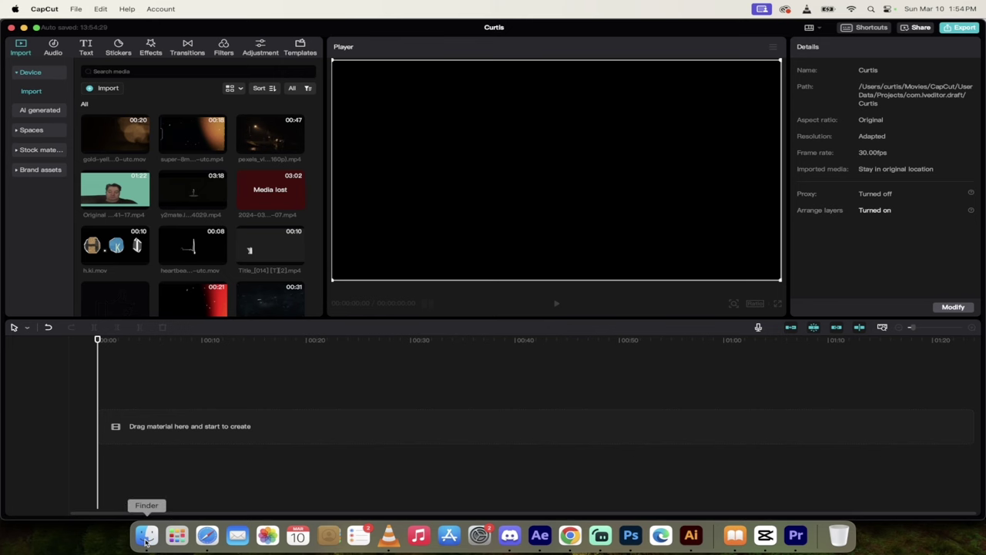
Drag the group-of-soldiers .mov from Finder's Movies folder into CapCut's media library.
{"action": "left_click", "coordinate": [146, 541]}
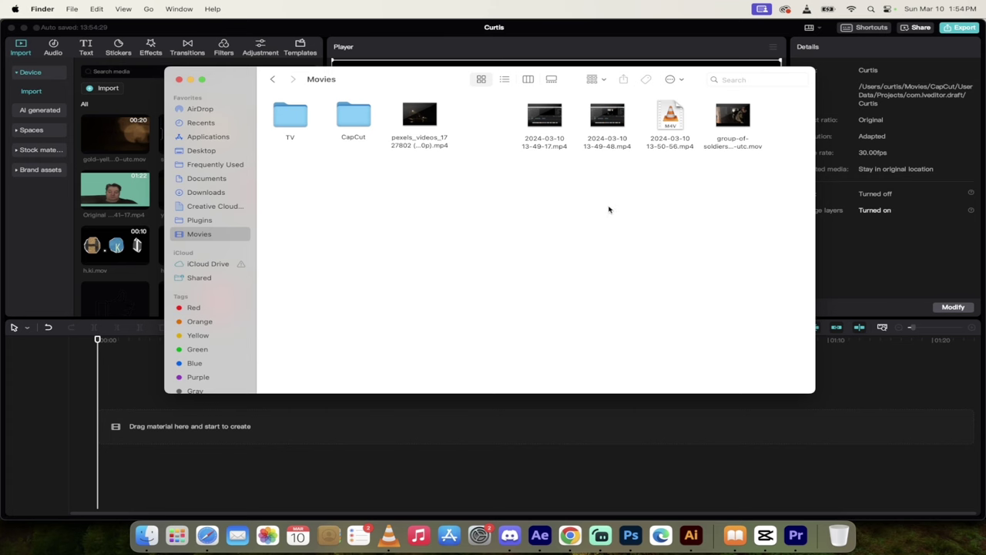
{"action": "left_click", "coordinate": [730, 144]}
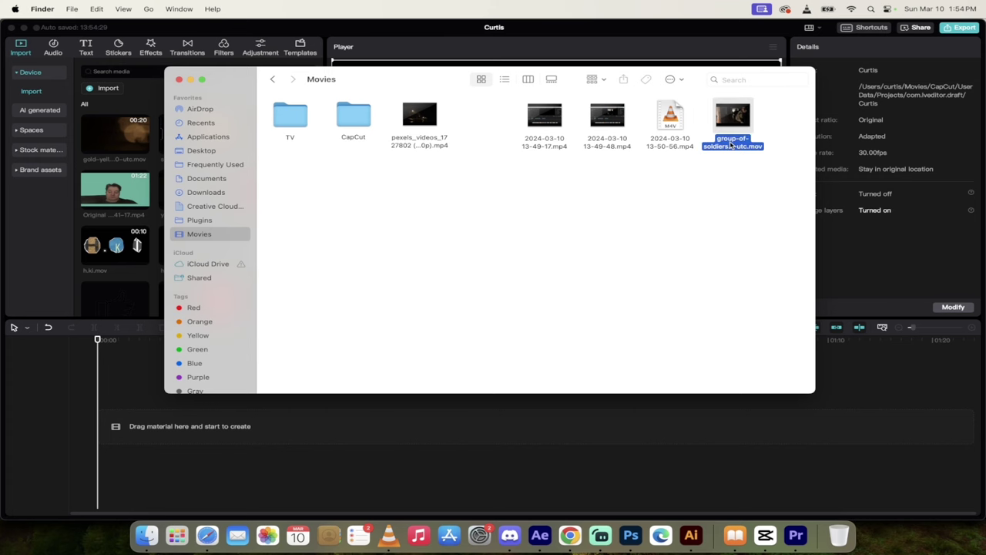
{"action": "left_click_drag", "start_coordinate": [730, 144], "coordinate": [152, 259]}
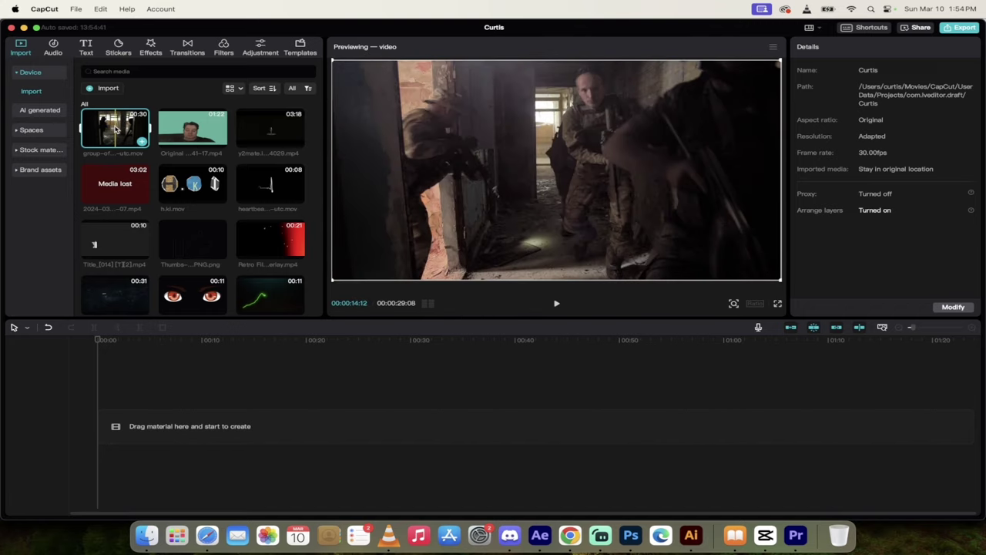
Add the soldiers clip to the timeline and trim its end down to 00:00:03:28.
{"action": "left_click_drag", "start_coordinate": [115, 129], "coordinate": [99, 426]}
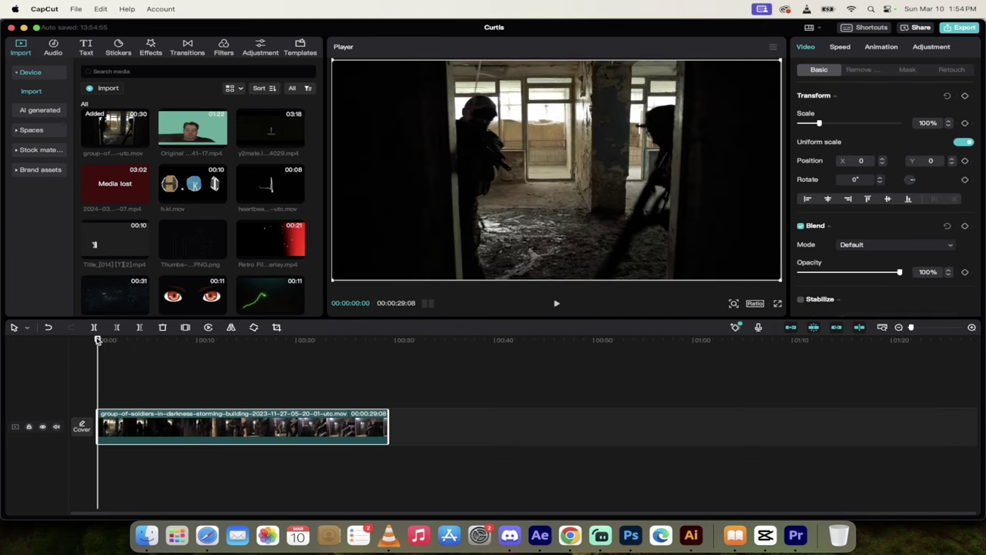
{"action": "left_click_drag", "start_coordinate": [98, 340], "coordinate": [136, 342]}
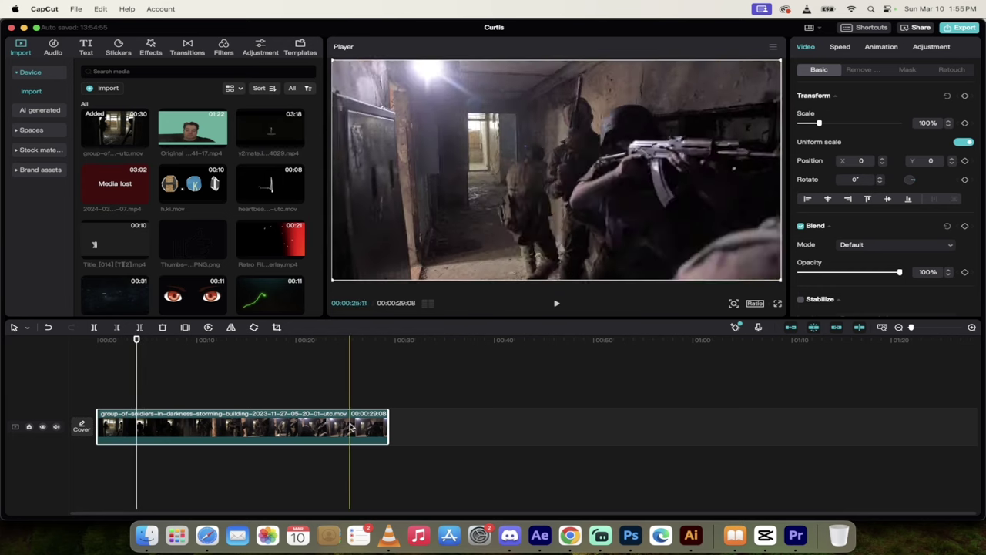
{"action": "left_click_drag", "start_coordinate": [387, 424], "coordinate": [138, 408]}
{"action": "mouse_move", "coordinate": [135, 337]}
{"action": "left_mouse_down"}
{"action": "mouse_move", "coordinate": [97, 339]}
{"action": "mouse_move", "coordinate": [118, 344]}
{"action": "left_mouse_up"}
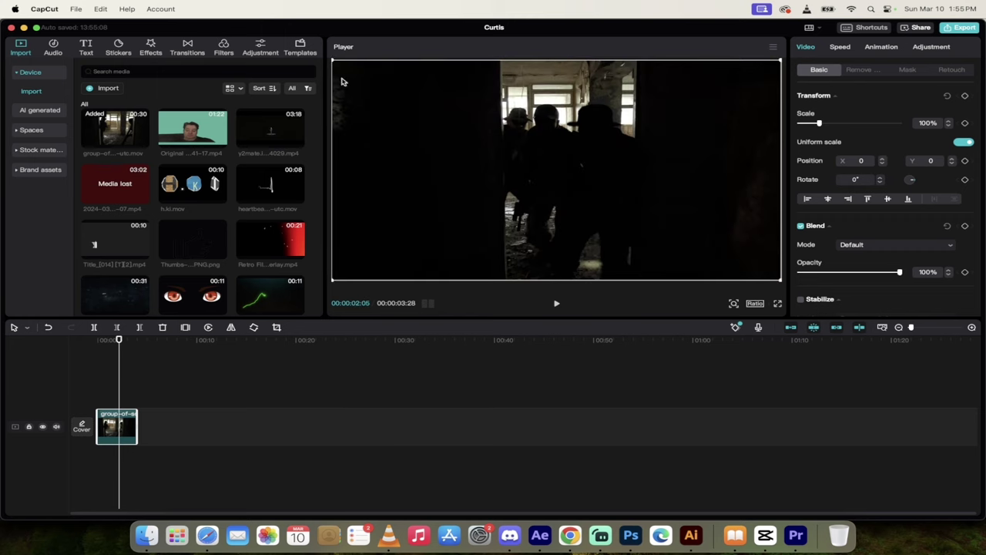
Place a Custom adjustment layer above the soldiers clip and extend it to the clip's end.
{"action": "left_click", "coordinate": [262, 50]}
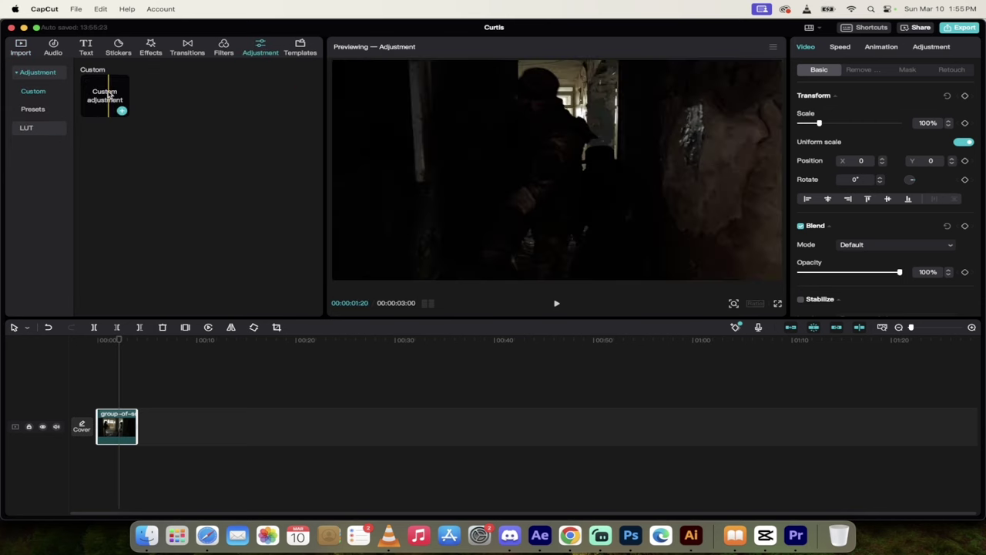
{"action": "left_click_drag", "start_coordinate": [110, 94], "coordinate": [114, 451]}
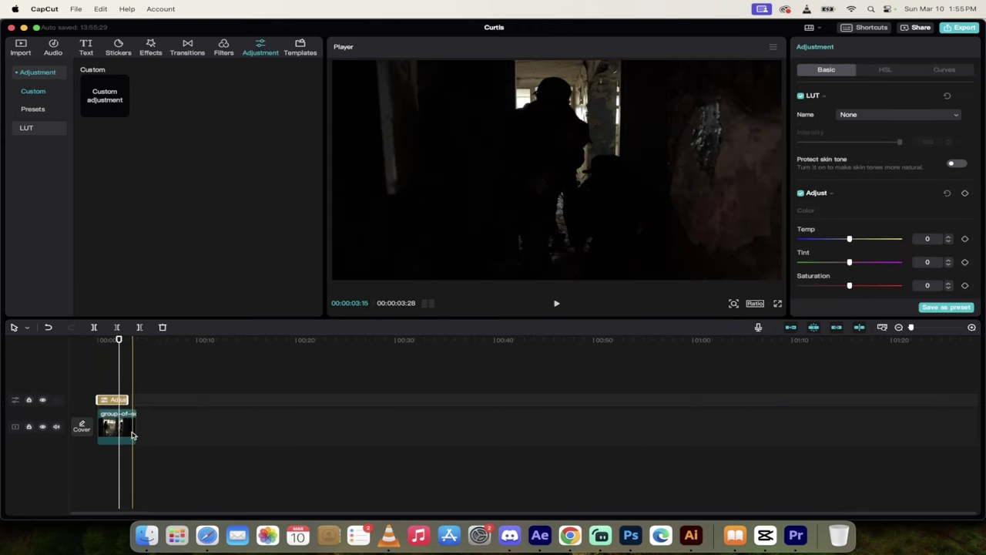
{"action": "scroll", "coordinate": [128, 402], "scroll_direction": "up", "scroll_amount": 5}
{"action": "left_click_drag", "start_coordinate": [269, 399], "coordinate": [323, 401]}
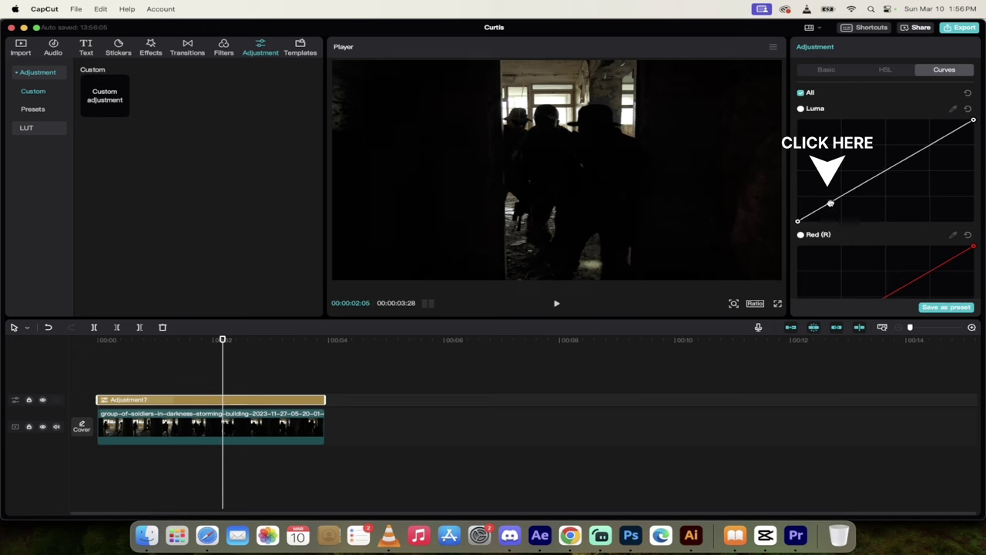
Add shadow, midtone and highlight points to the Luma curve, each lifted slightly upward.
{"action": "left_click_drag", "start_coordinate": [831, 203], "coordinate": [826, 193]}
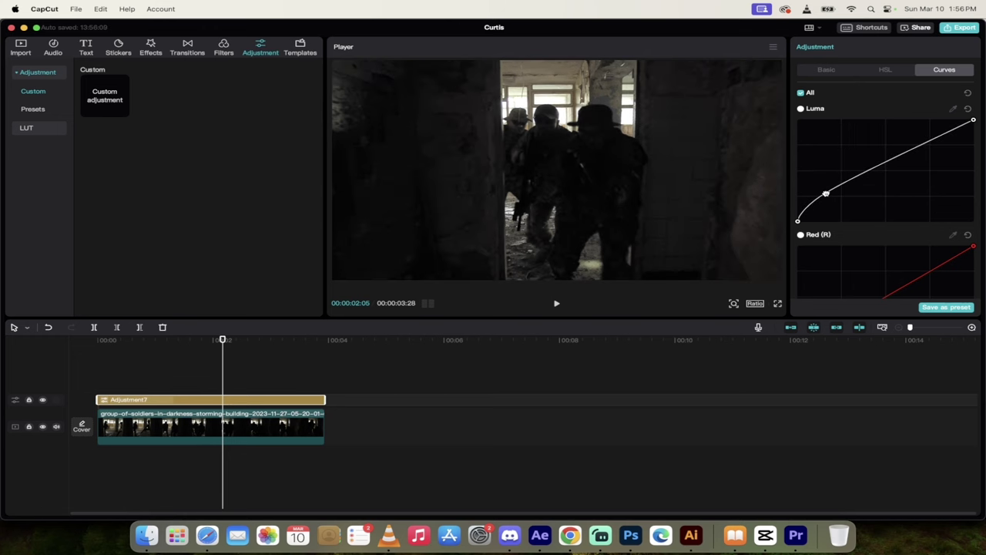
{"action": "left_click", "coordinate": [878, 167]}
{"action": "left_click_drag", "start_coordinate": [878, 167], "coordinate": [875, 158]}
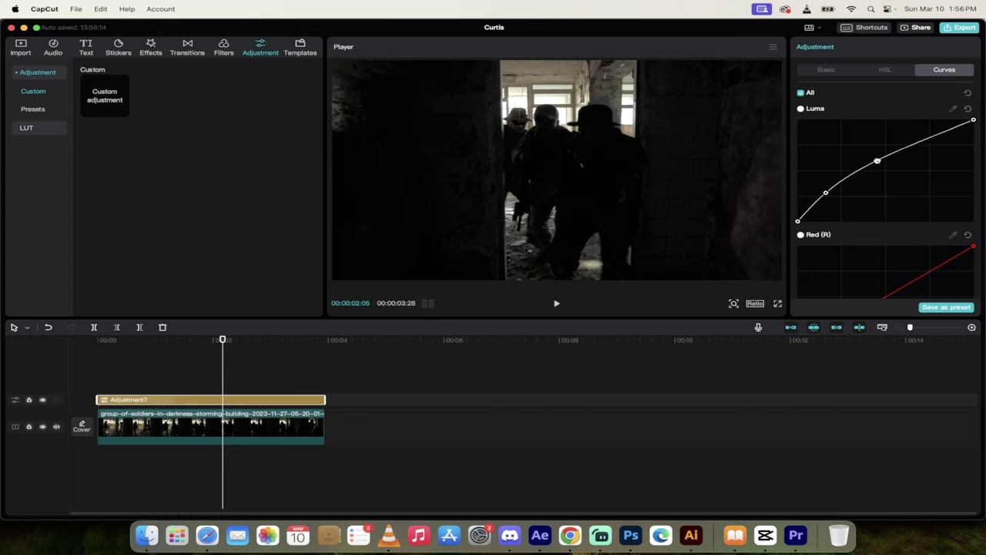
{"action": "left_click", "coordinate": [927, 136]}
{"action": "left_click_drag", "start_coordinate": [925, 134], "coordinate": [924, 132]}
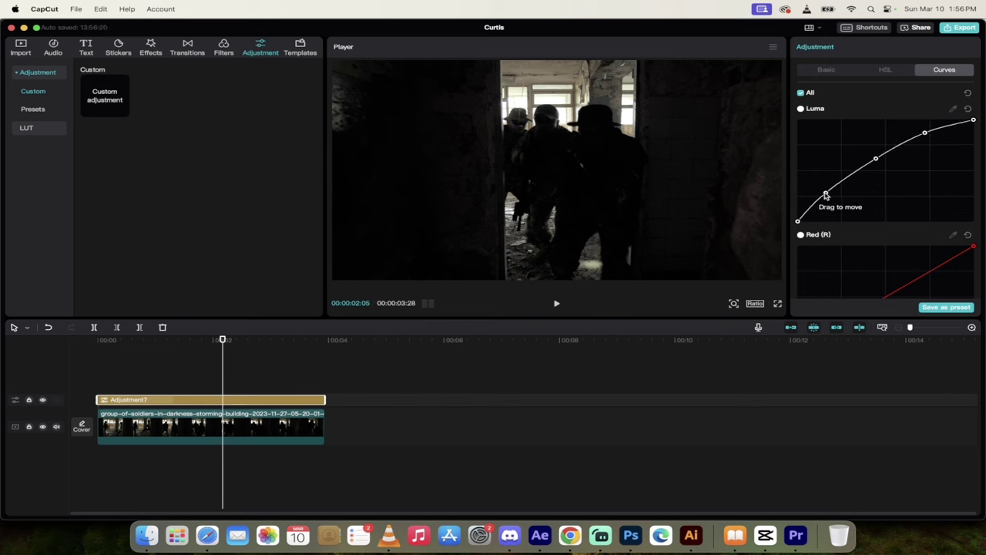
Raise all three Luma points further into a steep arc, then compare against the original.
{"action": "left_click_drag", "start_coordinate": [825, 194], "coordinate": [820, 189]}
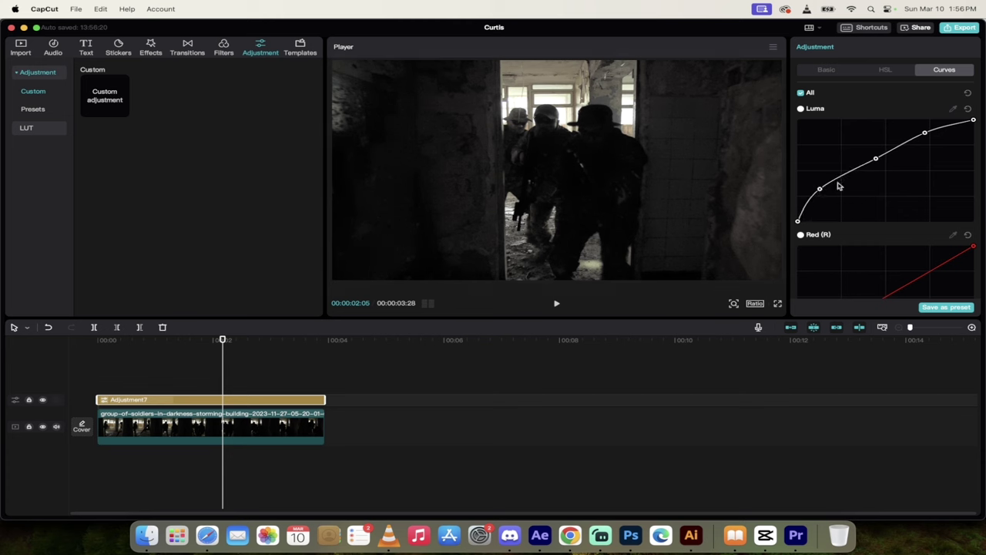
{"action": "left_click_drag", "start_coordinate": [877, 159], "coordinate": [870, 153]}
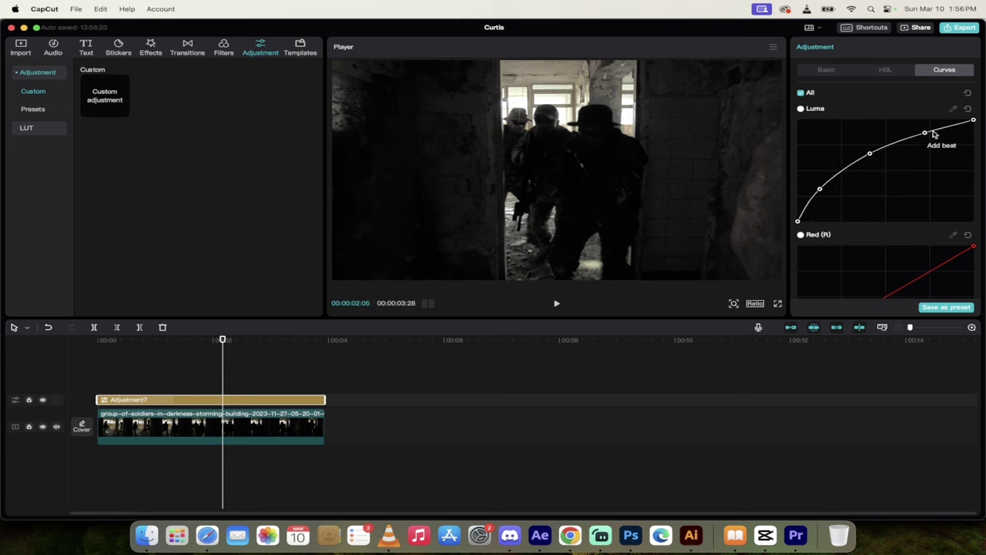
{"action": "left_click_drag", "start_coordinate": [925, 132], "coordinate": [925, 130]}
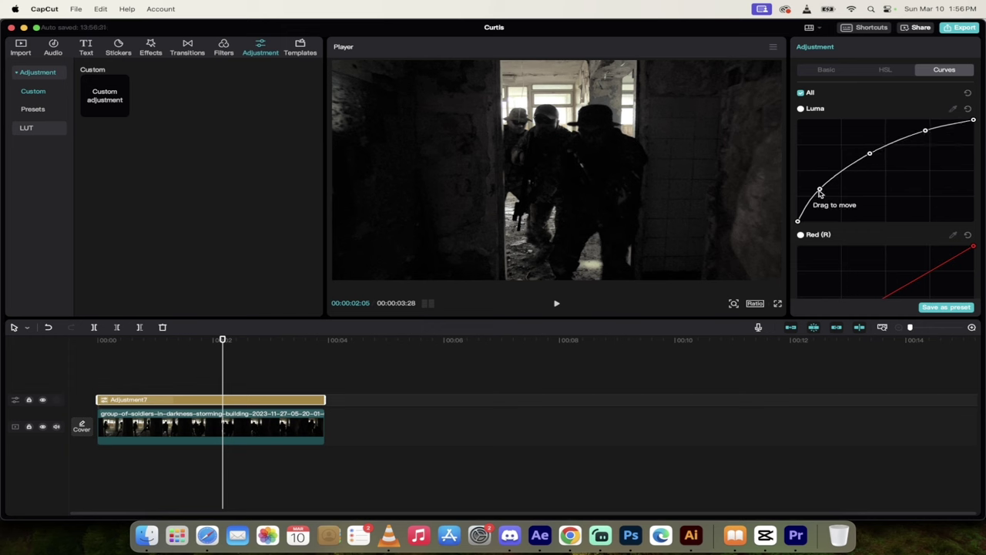
{"action": "left_click_drag", "start_coordinate": [820, 190], "coordinate": [817, 177]}
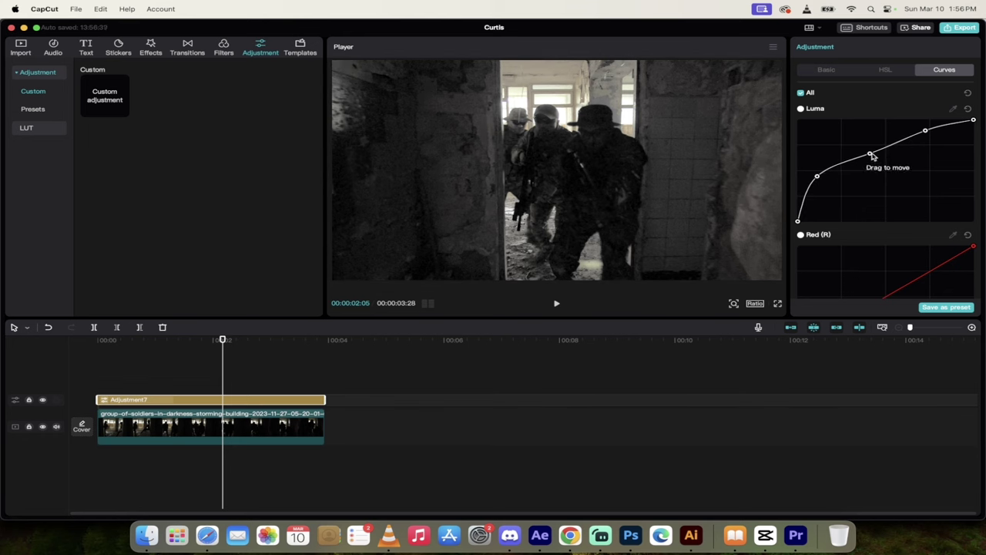
{"action": "mouse_move", "coordinate": [869, 154]}
{"action": "left_mouse_down"}
{"action": "mouse_move", "coordinate": [845, 151]}
{"action": "mouse_move", "coordinate": [863, 138]}
{"action": "left_mouse_up"}
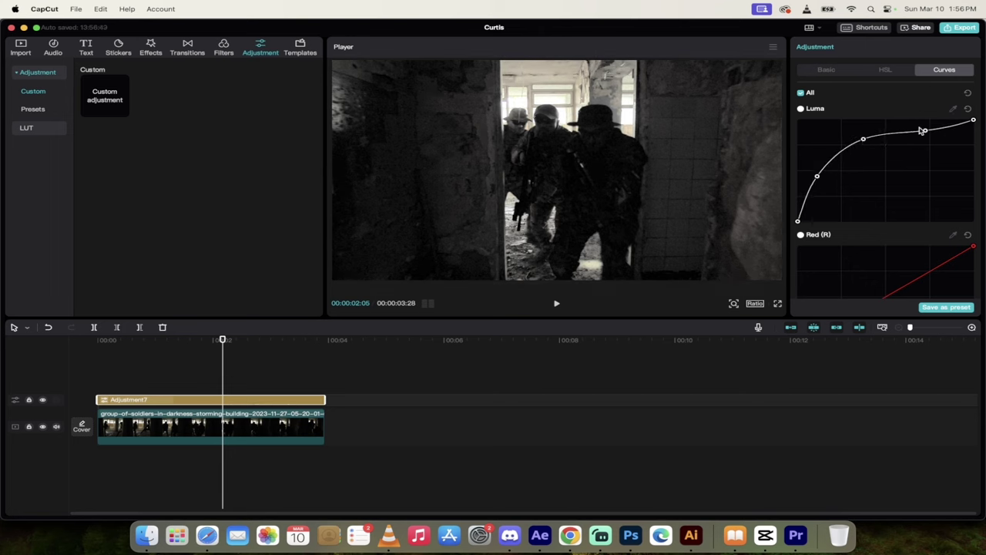
{"action": "left_click_drag", "start_coordinate": [925, 131], "coordinate": [924, 125]}
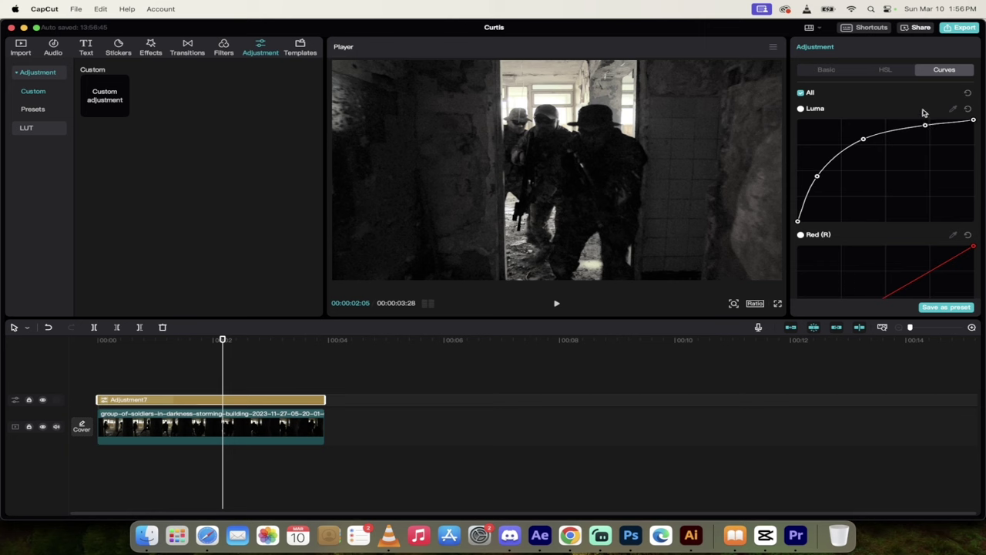
{"action": "left_click", "coordinate": [43, 401]}
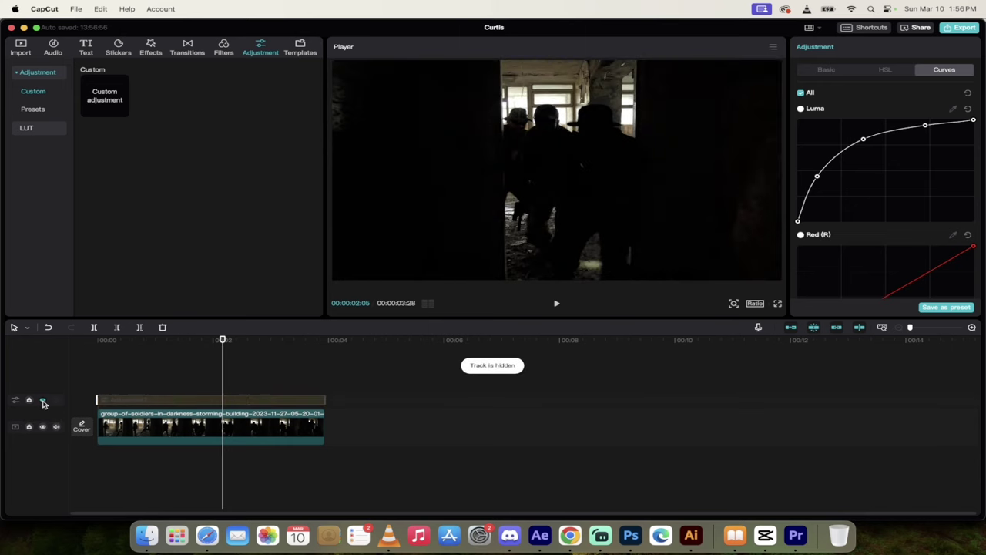
{"action": "left_click", "coordinate": [43, 402]}
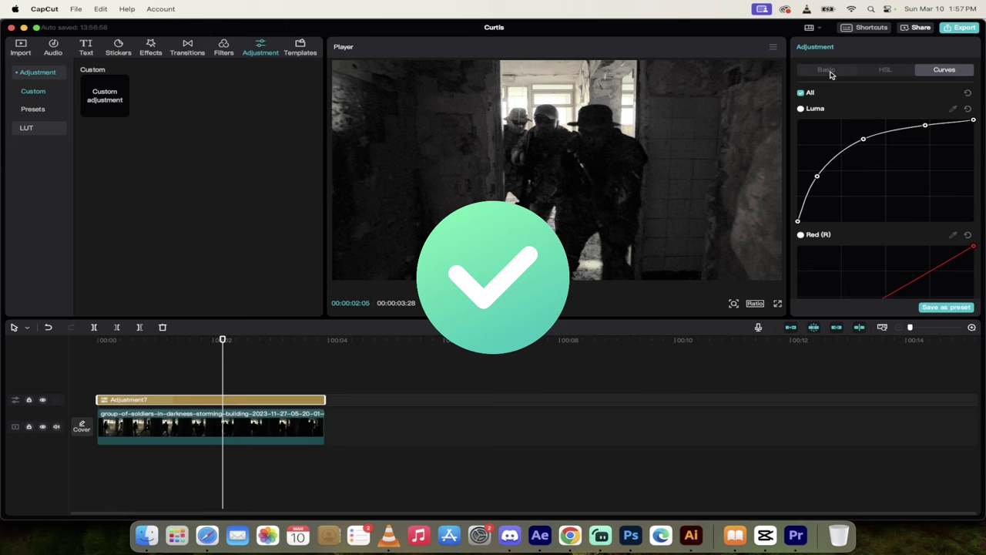
Raise the adjustment's Basic exposure to 20.
{"action": "left_click", "coordinate": [830, 72]}
{"action": "scroll", "coordinate": [793, 212], "scroll_direction": "down", "scroll_amount": 2}
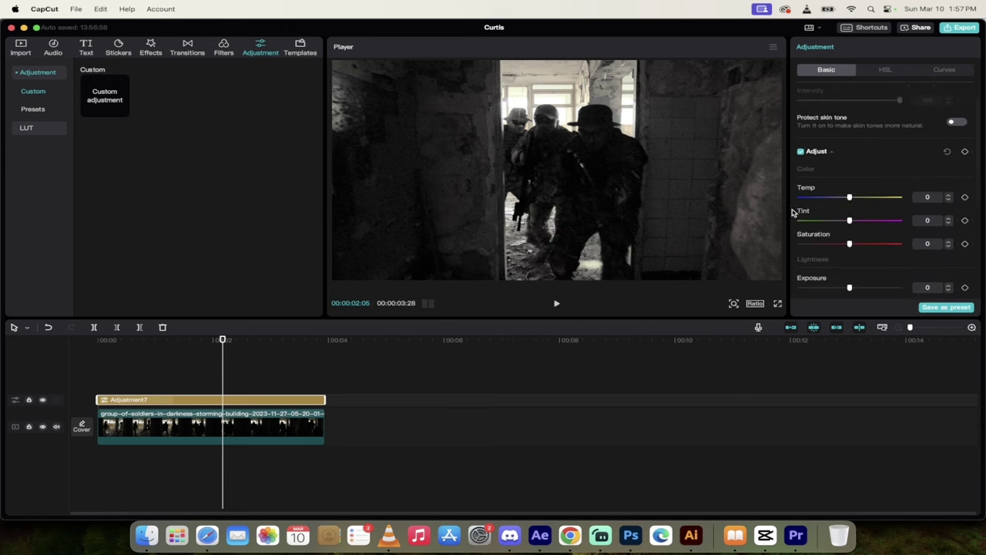
{"action": "scroll", "coordinate": [794, 213], "scroll_direction": "down", "scroll_amount": 3}
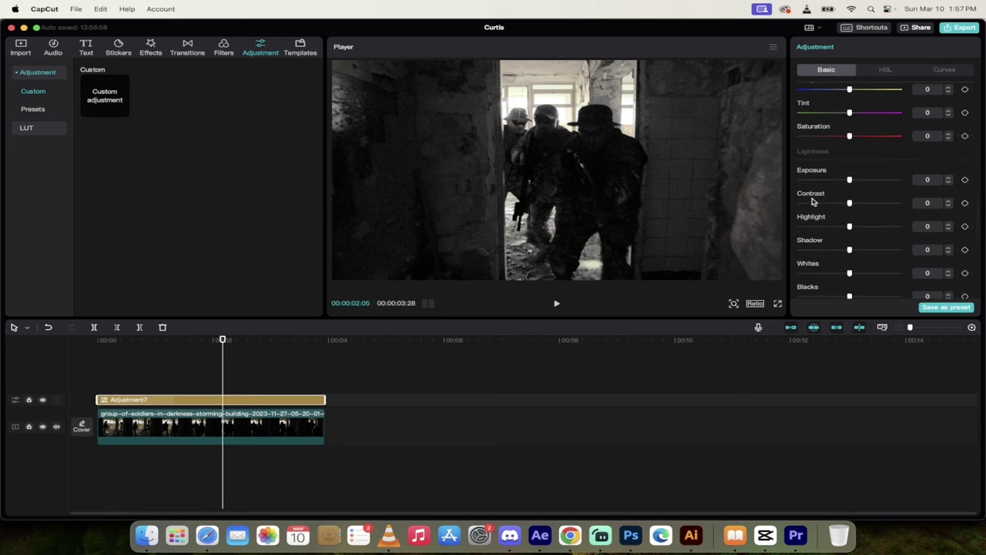
{"action": "left_click_drag", "start_coordinate": [849, 182], "coordinate": [869, 181]}
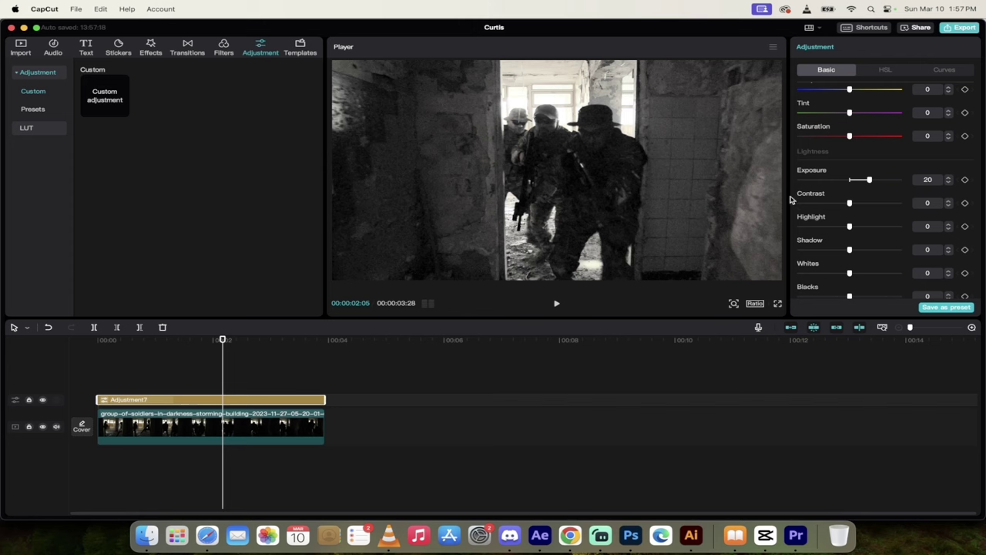
Set highlight to 24, shadow to 11 and brilliance to 16.
{"action": "scroll", "coordinate": [793, 211], "scroll_direction": "down", "scroll_amount": 2}
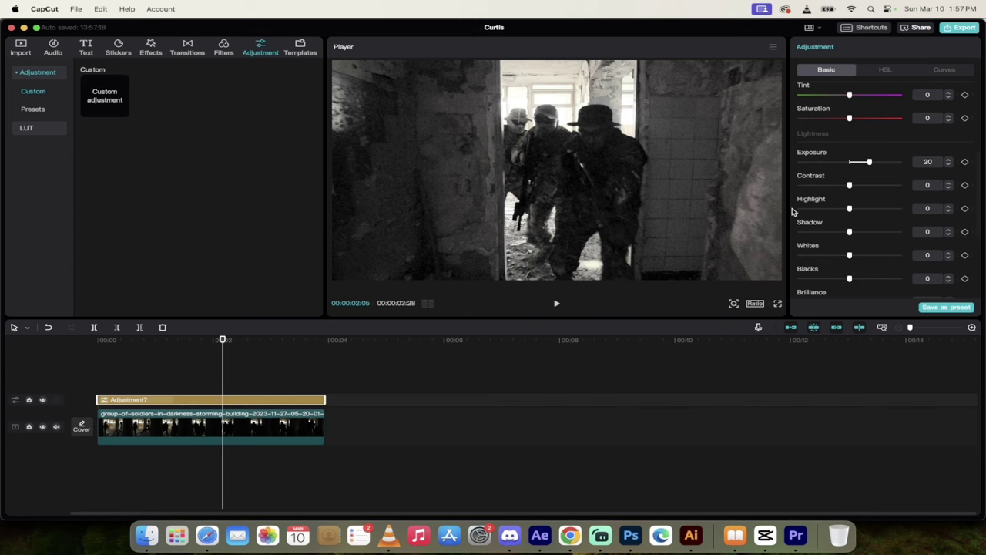
{"action": "scroll", "coordinate": [793, 211], "scroll_direction": "down", "scroll_amount": 1}
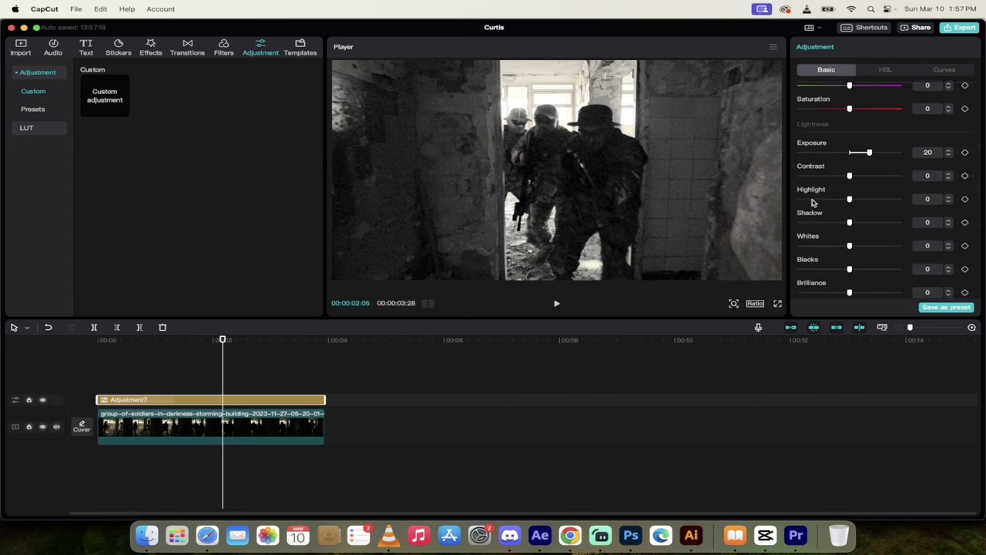
{"action": "left_click_drag", "start_coordinate": [849, 199], "coordinate": [863, 223]}
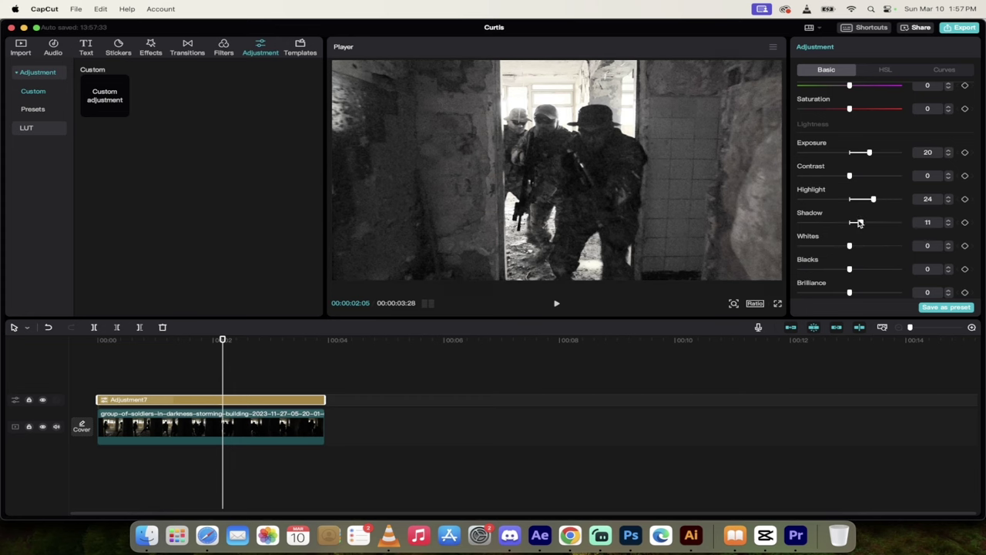
{"action": "scroll", "coordinate": [801, 262], "scroll_direction": "down", "scroll_amount": 4}
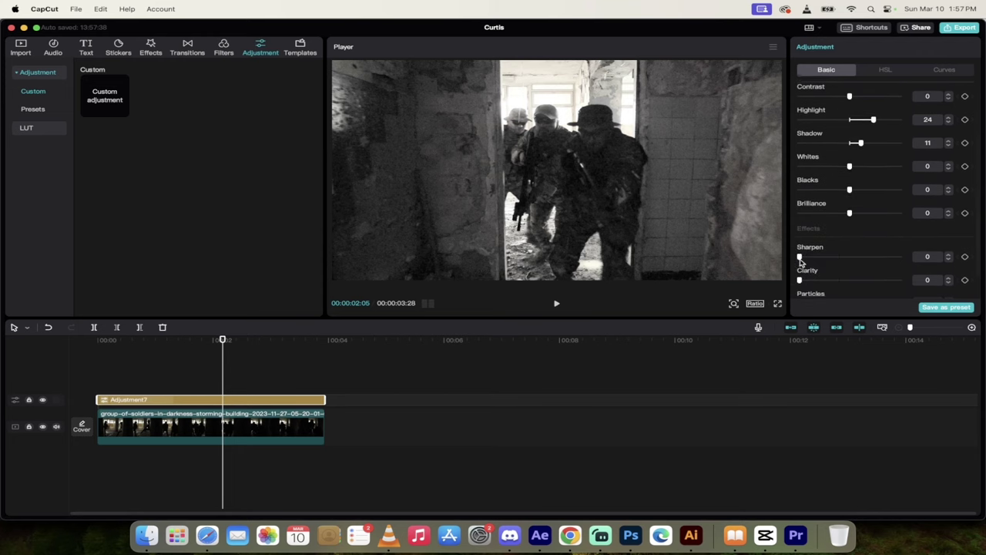
{"action": "left_click_drag", "start_coordinate": [849, 215], "coordinate": [867, 216]}
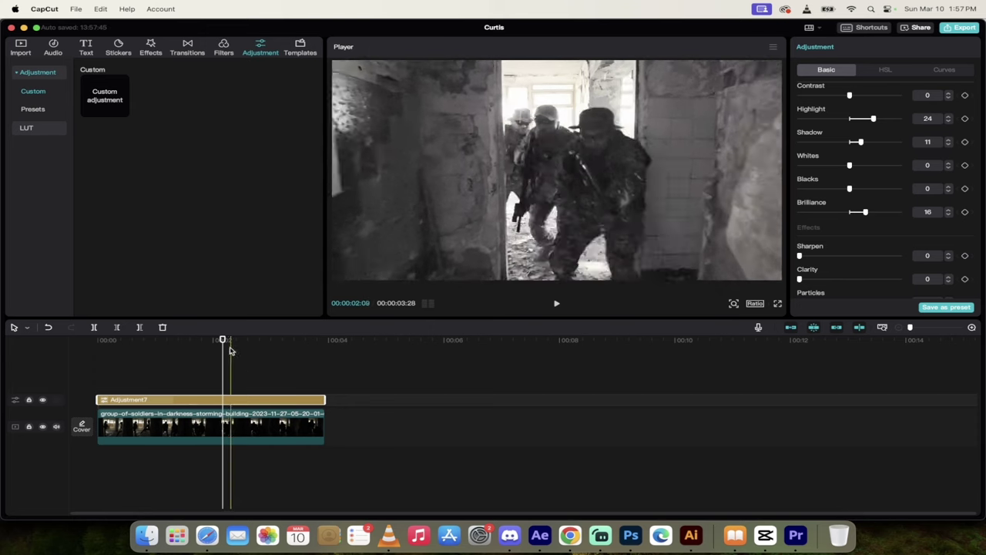
Play the clip from its start without the adjustment, restore it, and bring up export at 1080P HEVC mov 30fps.
{"action": "left_click", "coordinate": [182, 370]}
{"action": "left_click_drag", "start_coordinate": [182, 340], "coordinate": [97, 340]}
{"action": "left_click", "coordinate": [43, 400]}
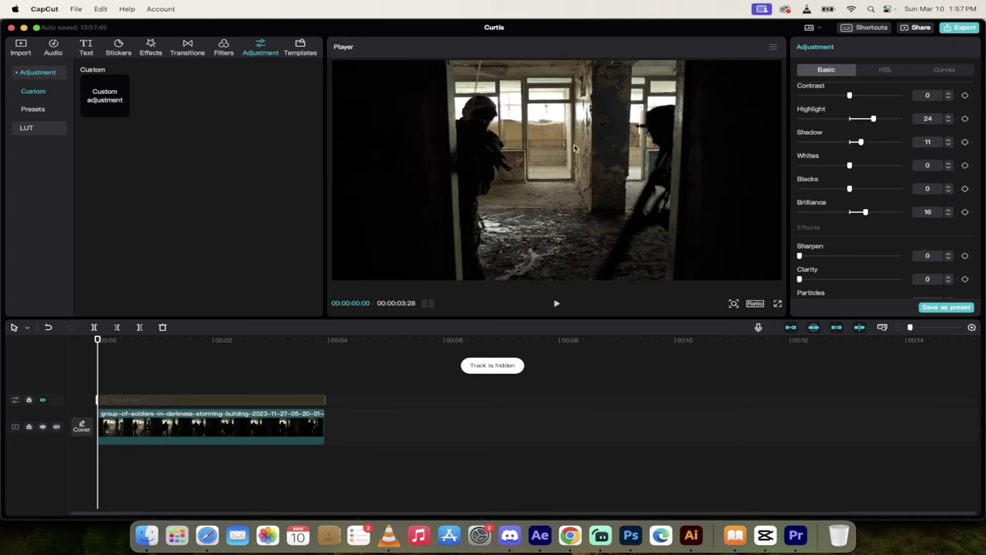
{"action": "key", "text": "space"}
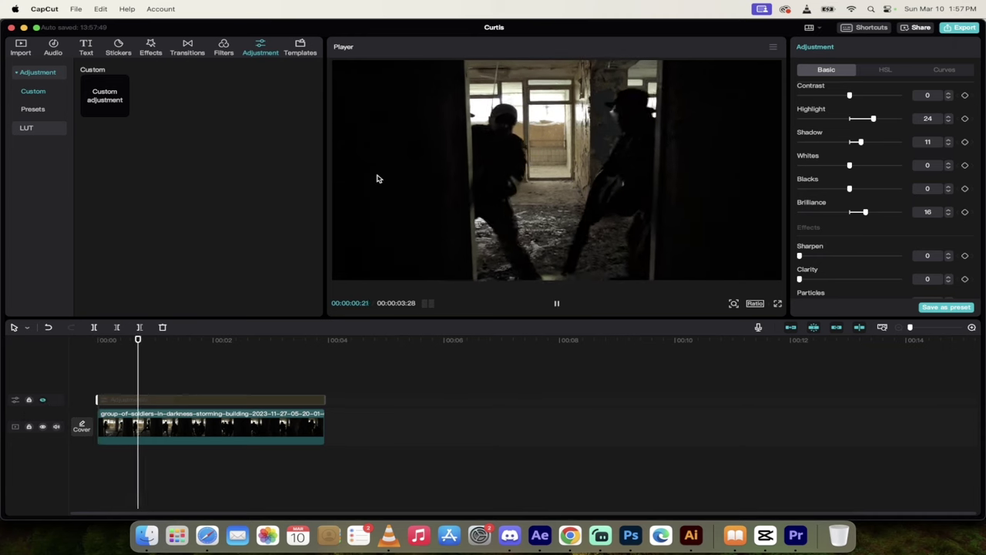
{"action": "key", "text": "space"}
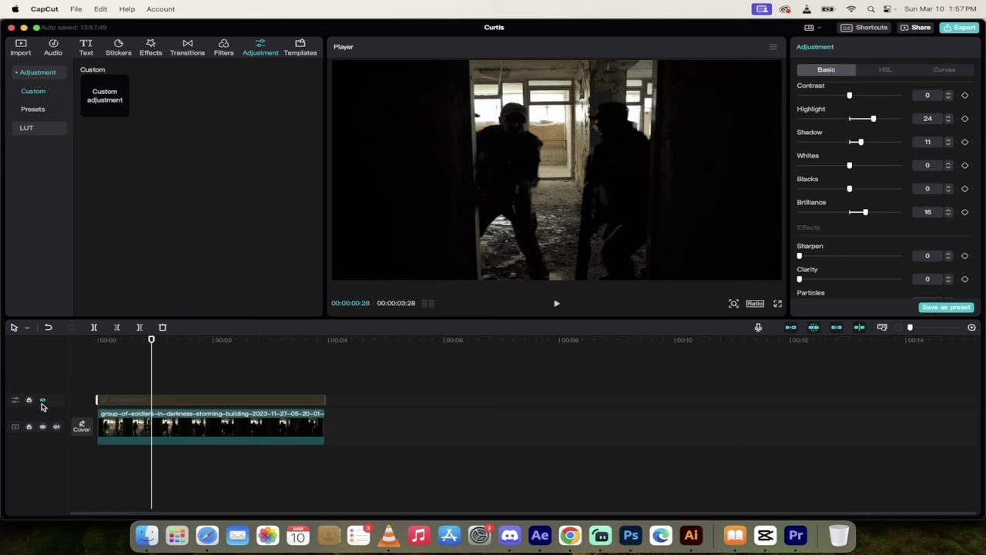
{"action": "left_click", "coordinate": [42, 401]}
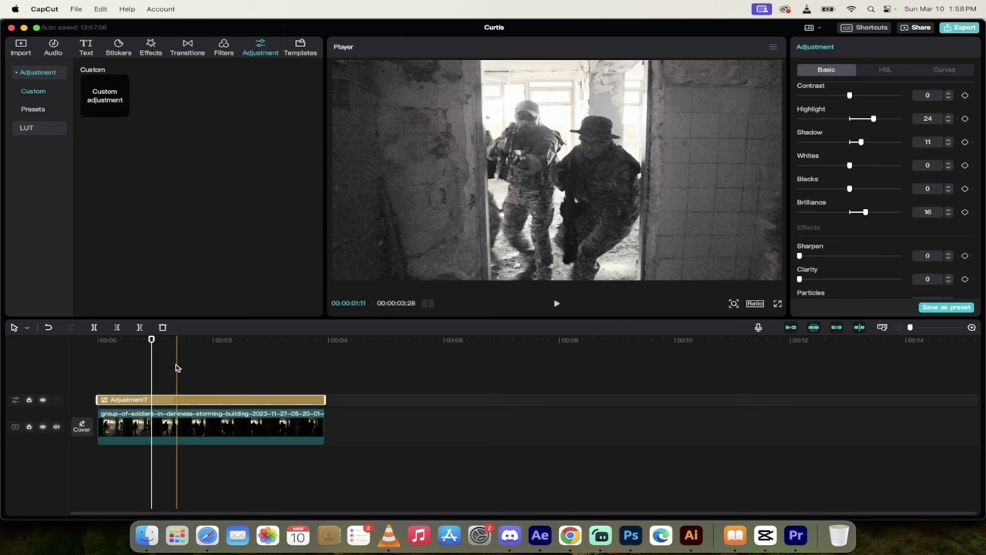
{"action": "left_click", "coordinate": [960, 28]}
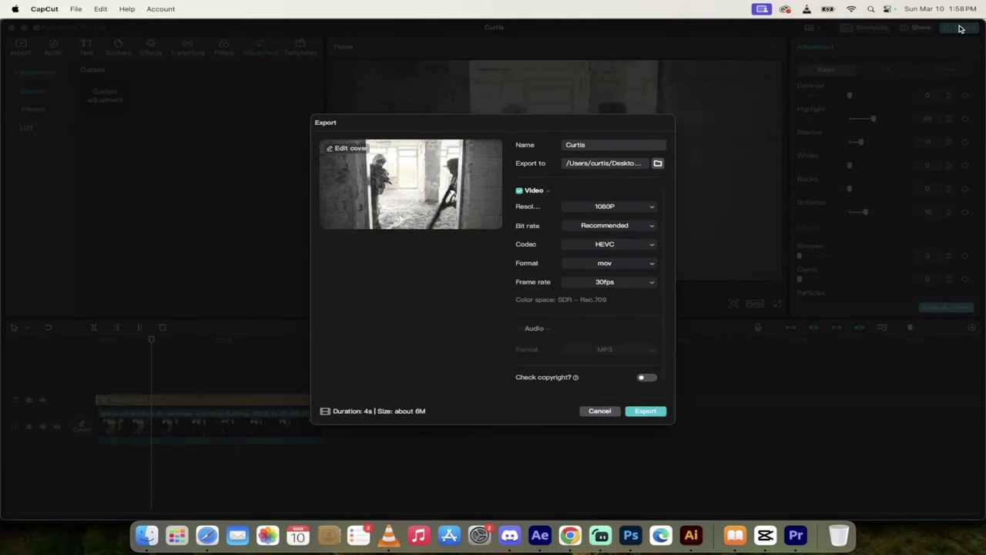